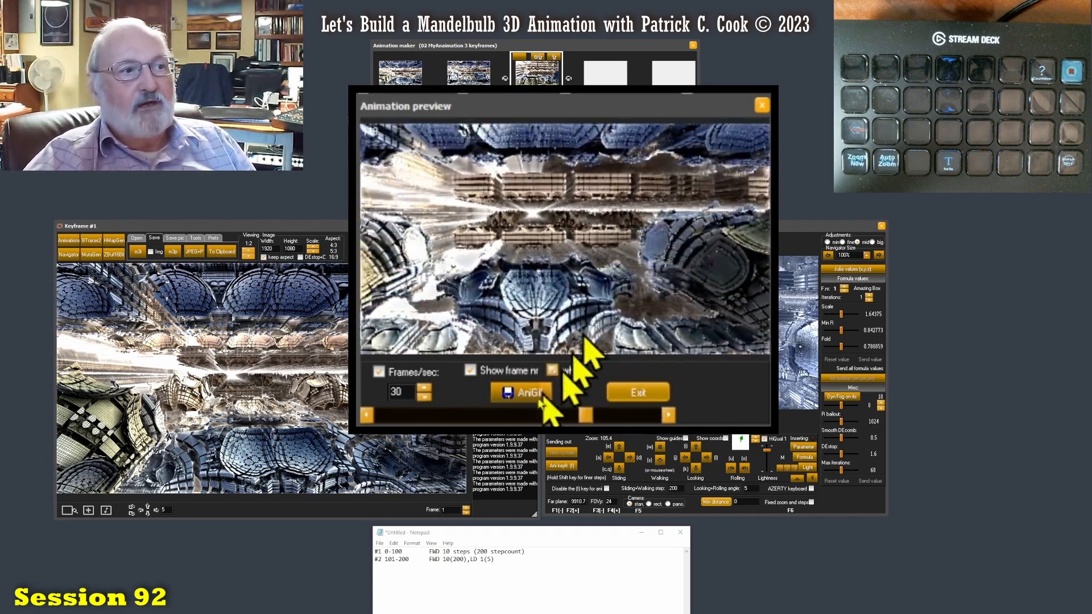
Show frame numbers in the animation preview and stop its automatic playback
left_click(467, 372)
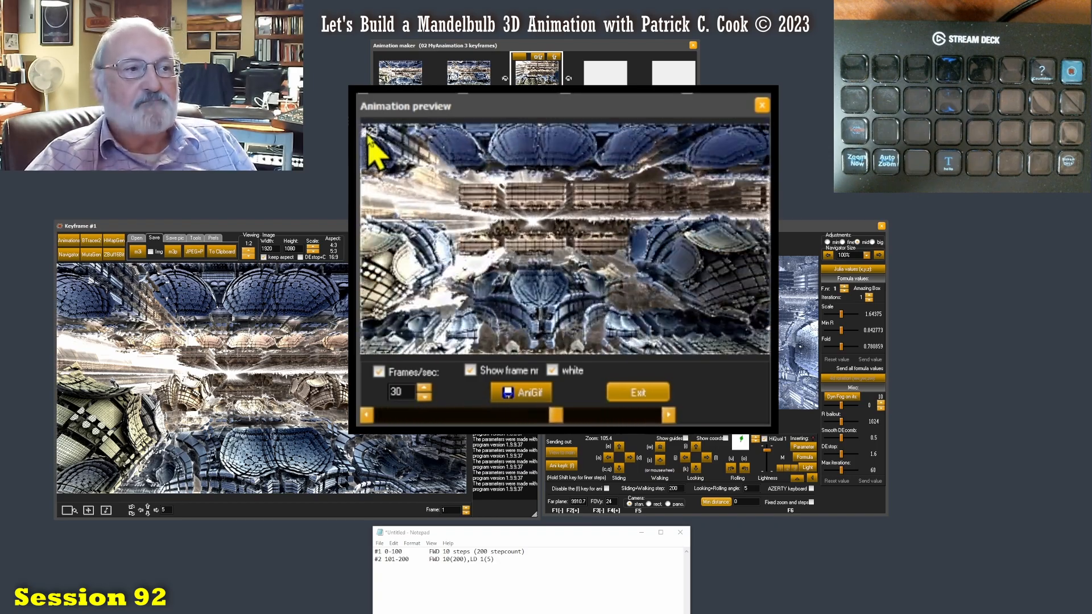
left_click(469, 370)
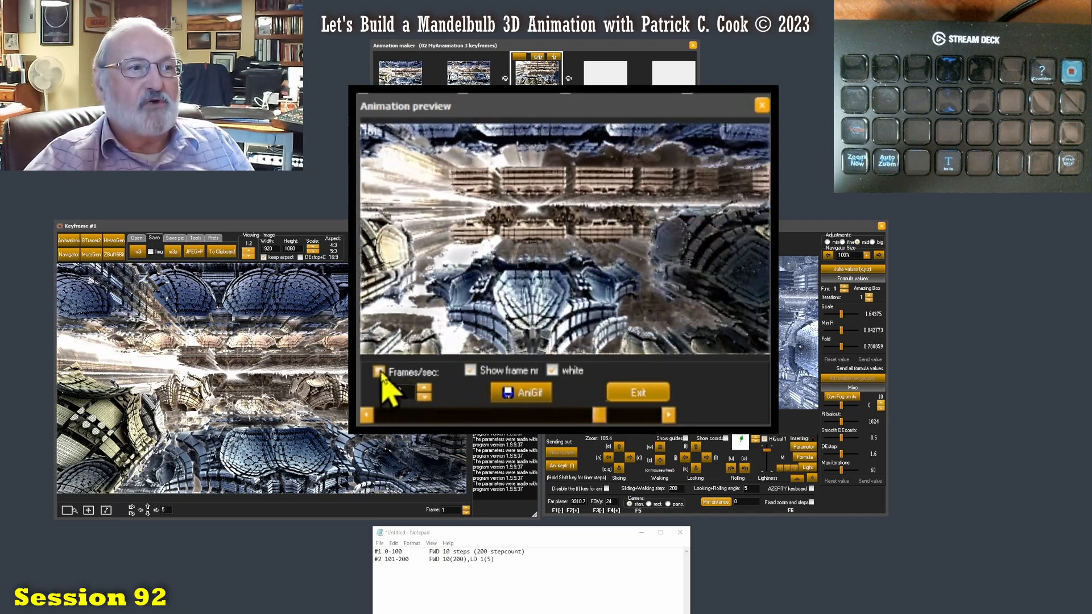
left_click(379, 372)
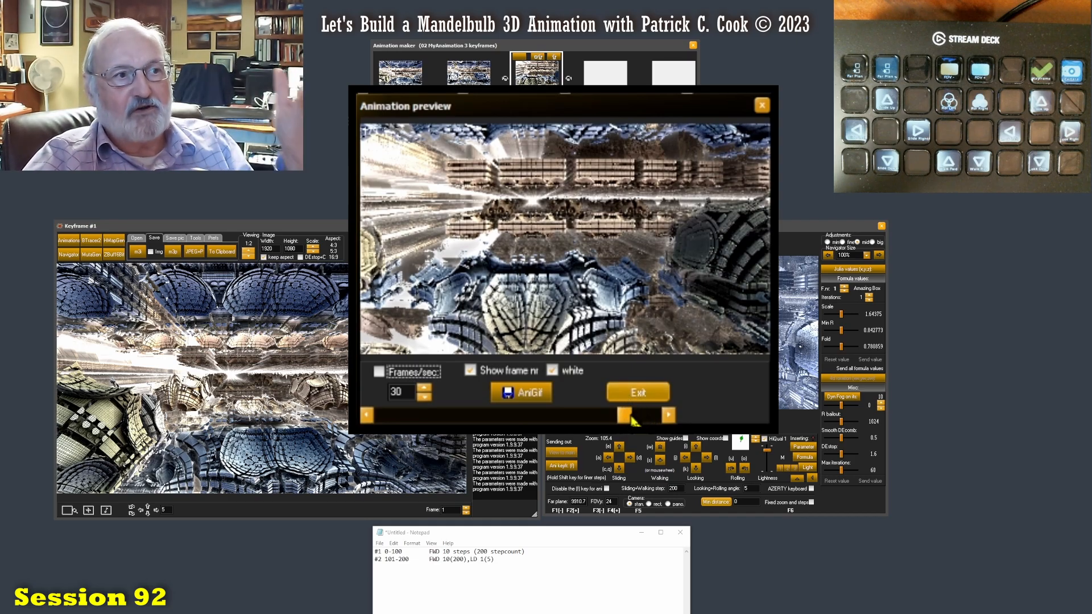
Scrub back and forth through the preview frames to examine the transitions between keyframes, and resume automatic playback
left_click_drag(627, 421, 534, 424)
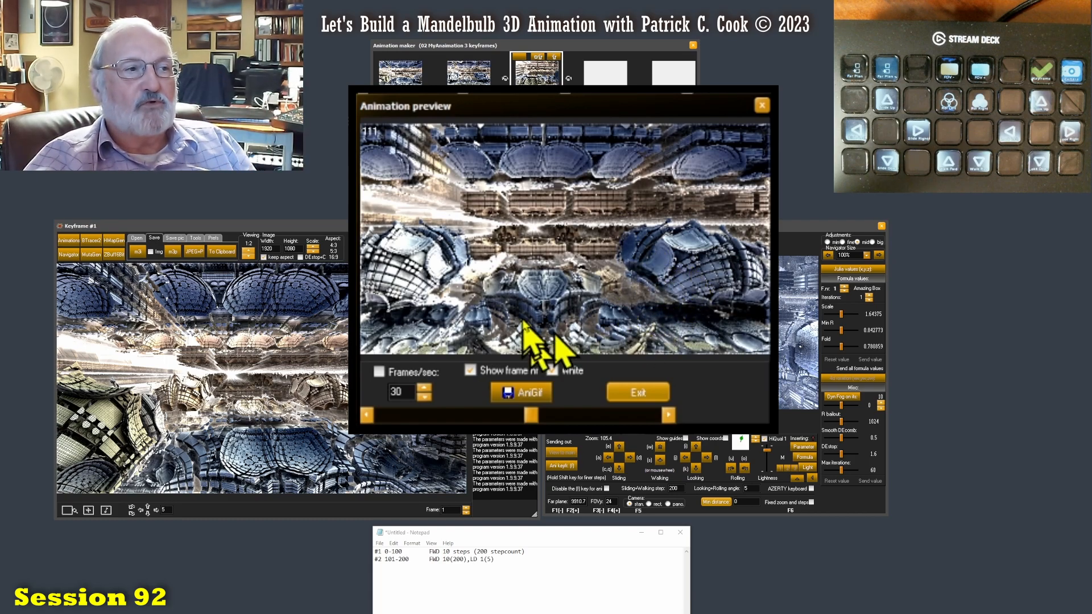
left_click_drag(531, 415, 381, 415)
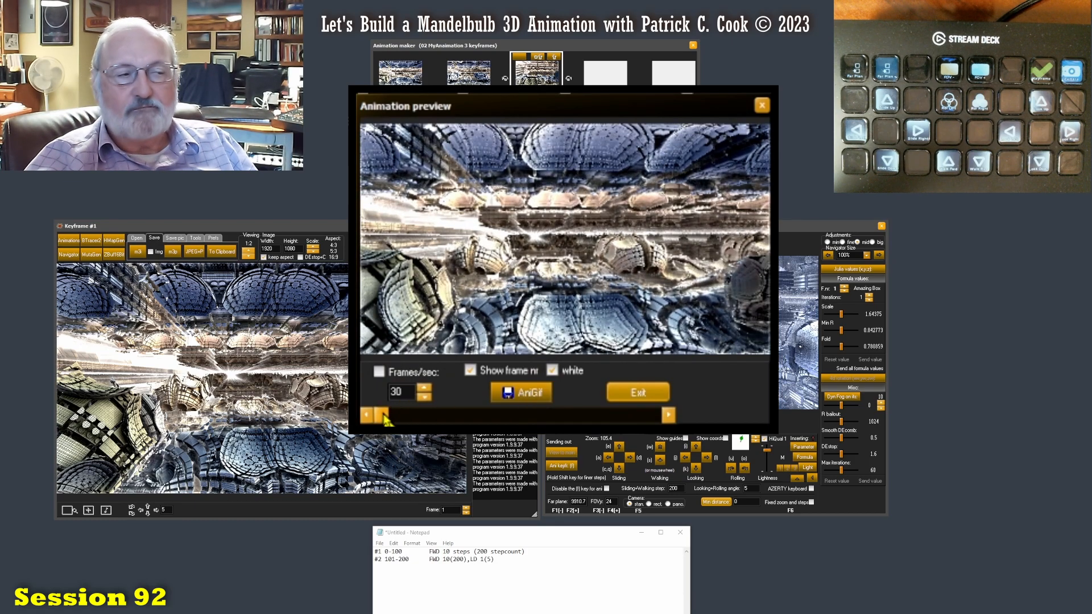
left_click_drag(384, 419, 553, 424)
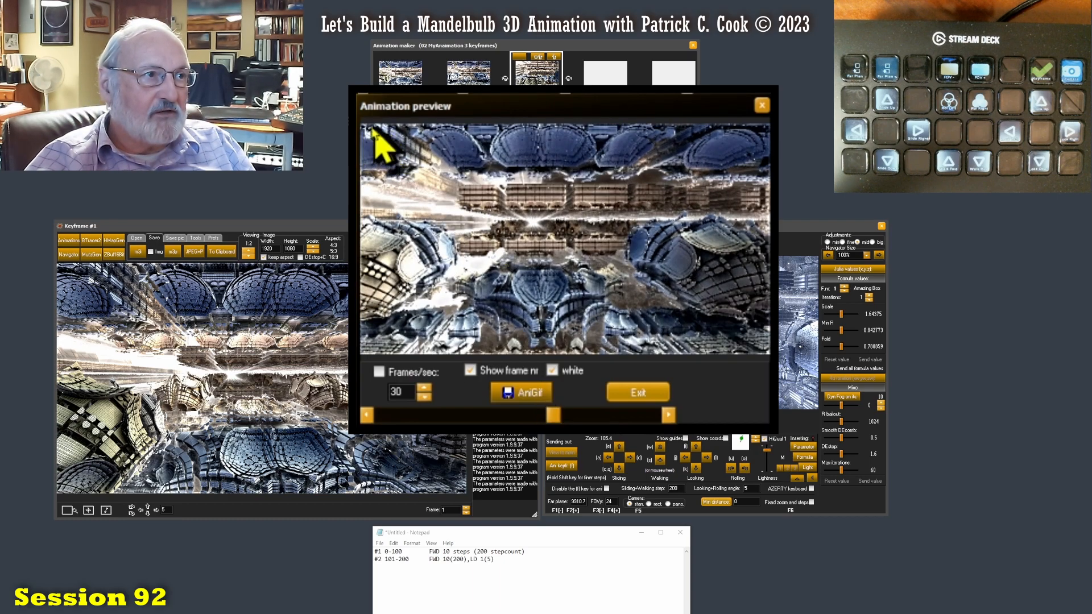
mouse_move(558, 420)
left_mouse_down()
mouse_move(606, 421)
mouse_move(565, 420)
left_mouse_up()
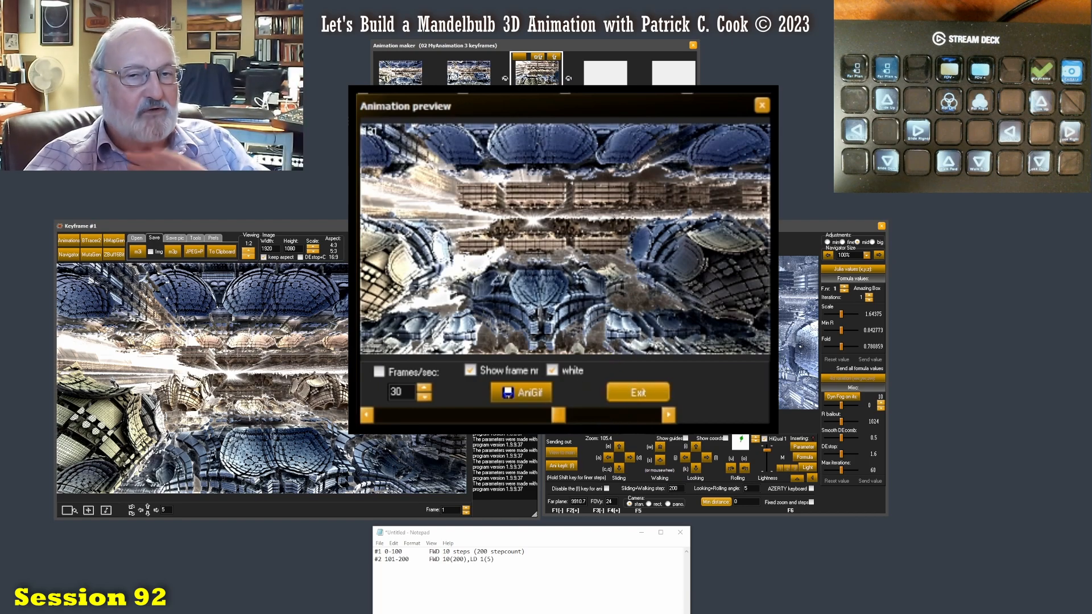
left_click_drag(556, 418, 524, 420)
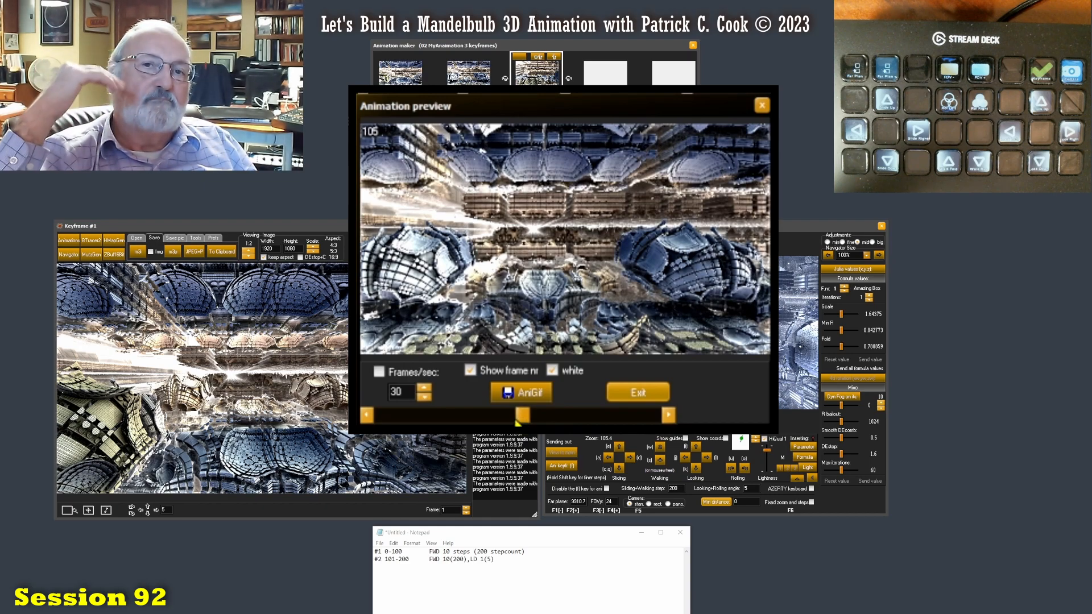
left_click_drag(523, 418, 686, 424)
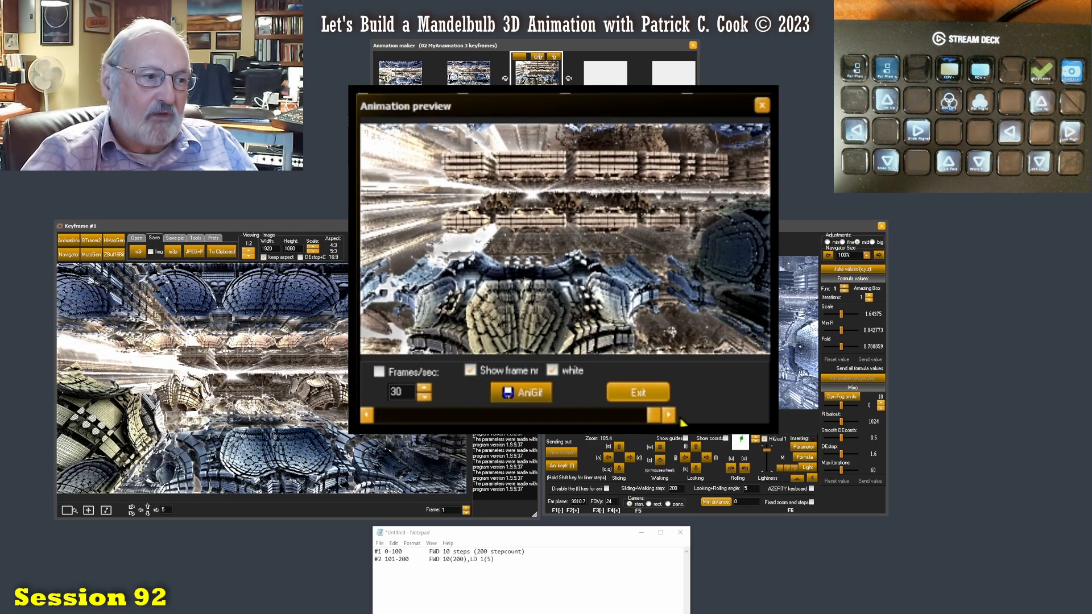
left_click(380, 373)
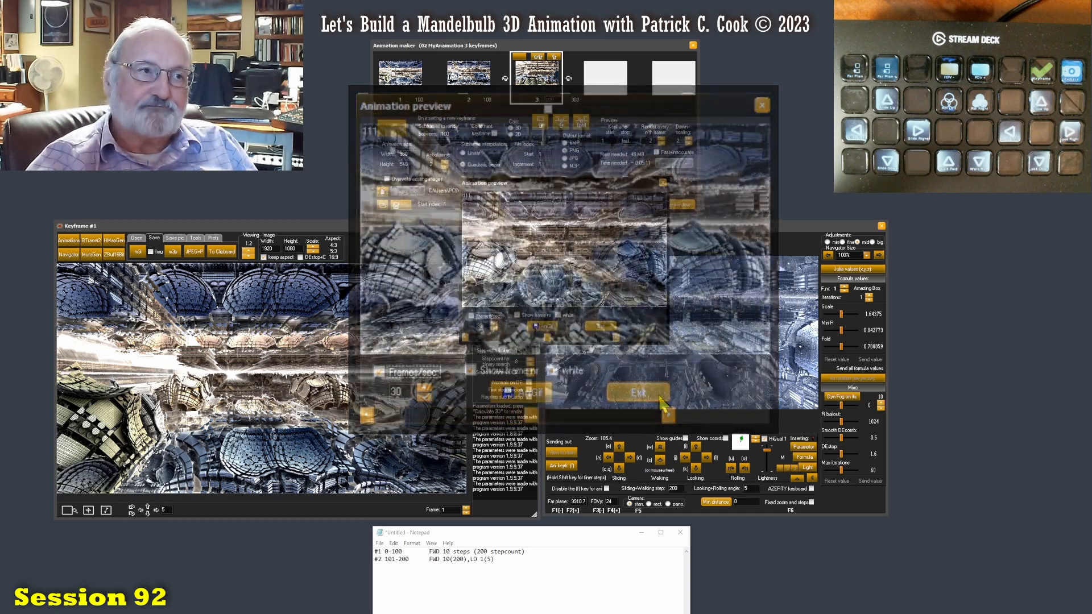
Compare the preview with the #2 101-200 line in the Notepad notes, and close the animation preview
left_click_drag(551, 540, 590, 364)
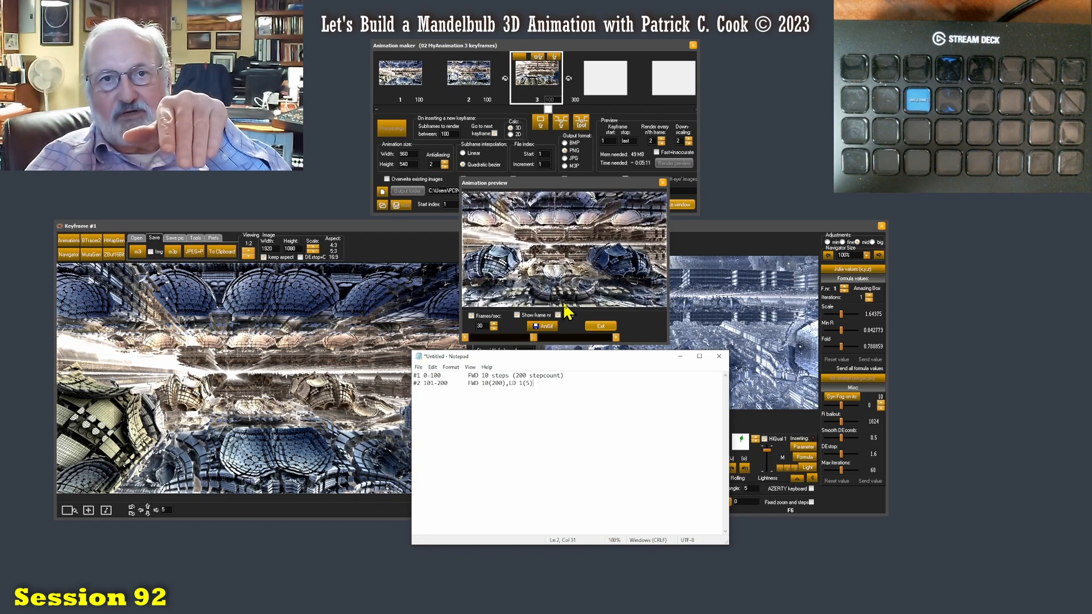
left_click_drag(534, 383, 416, 398)
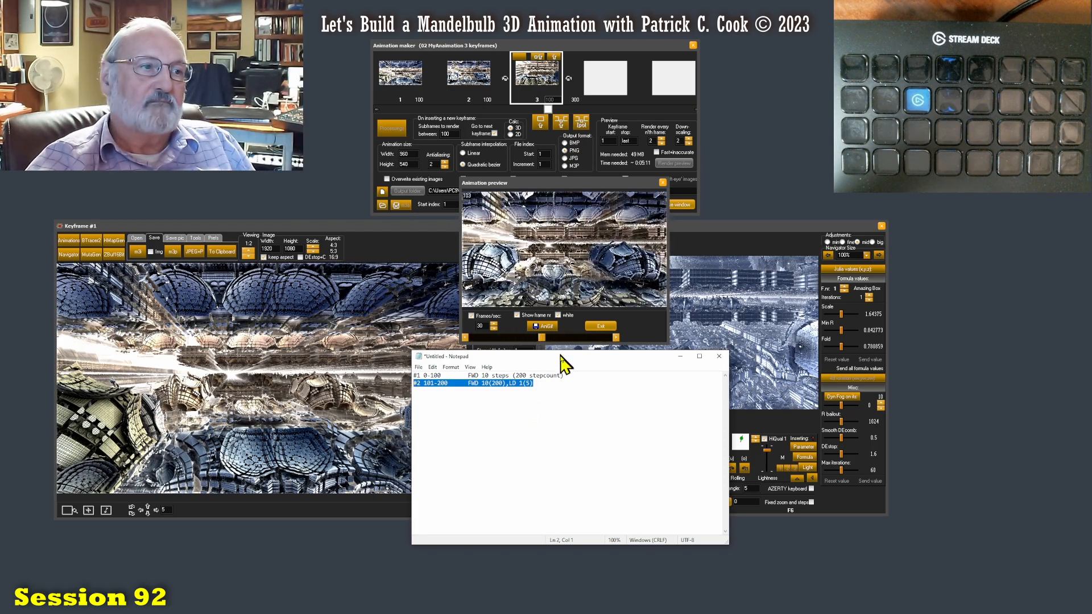
left_click_drag(560, 361, 546, 541)
left_click(604, 327)
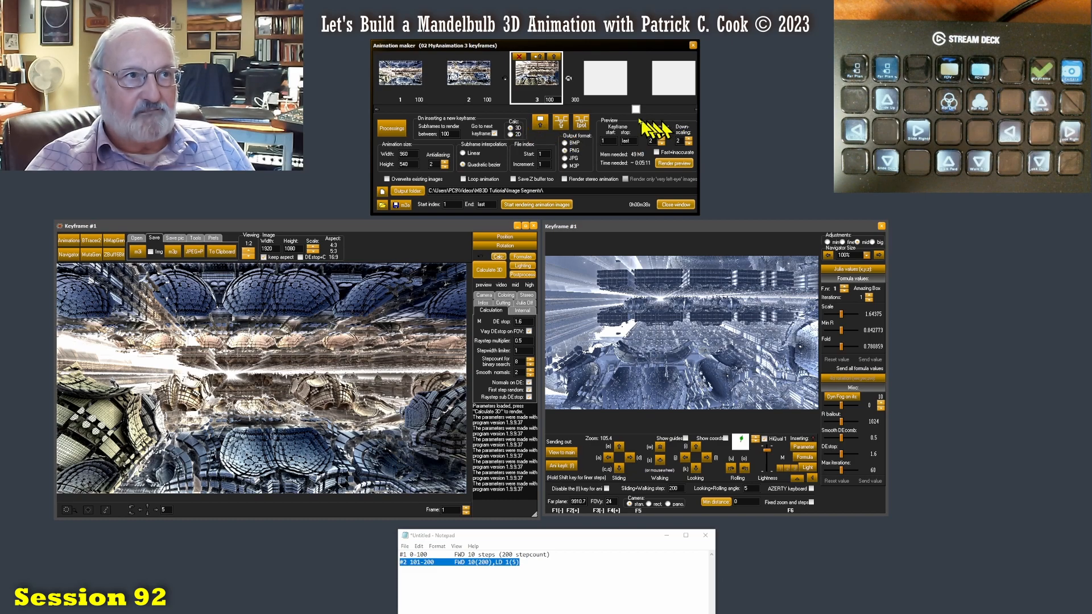
Check the keyframe strip up to empty keyframe 4 and relabel the notes as #1-2 0-100, #3-4 101-300 and #4-5 301-400
left_click_drag(637, 109, 653, 109)
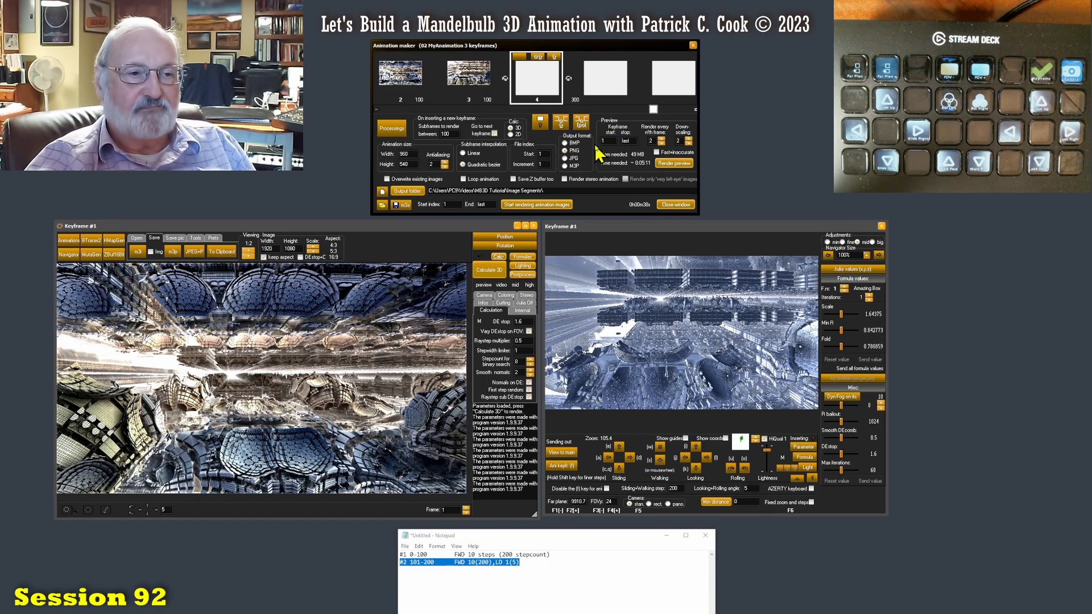
left_click(541, 559)
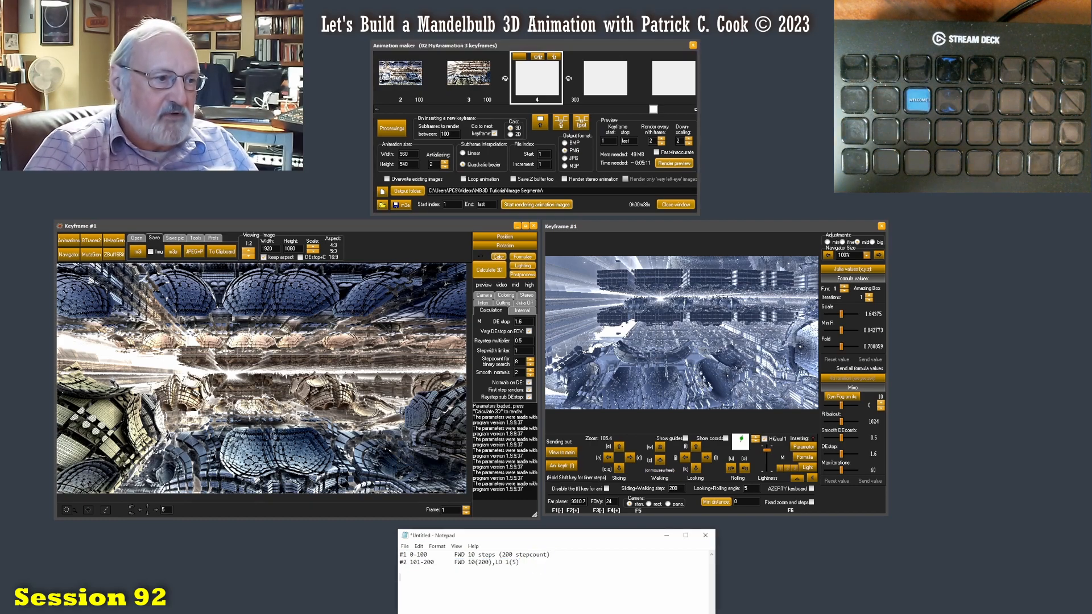
left_click(438, 571)
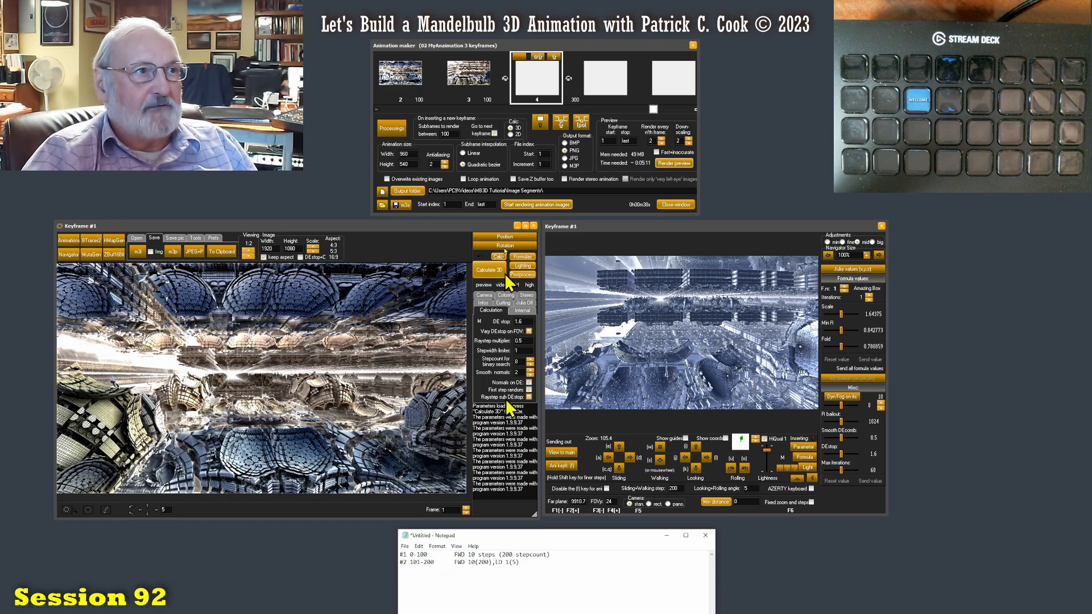
left_click_drag(653, 109, 548, 111)
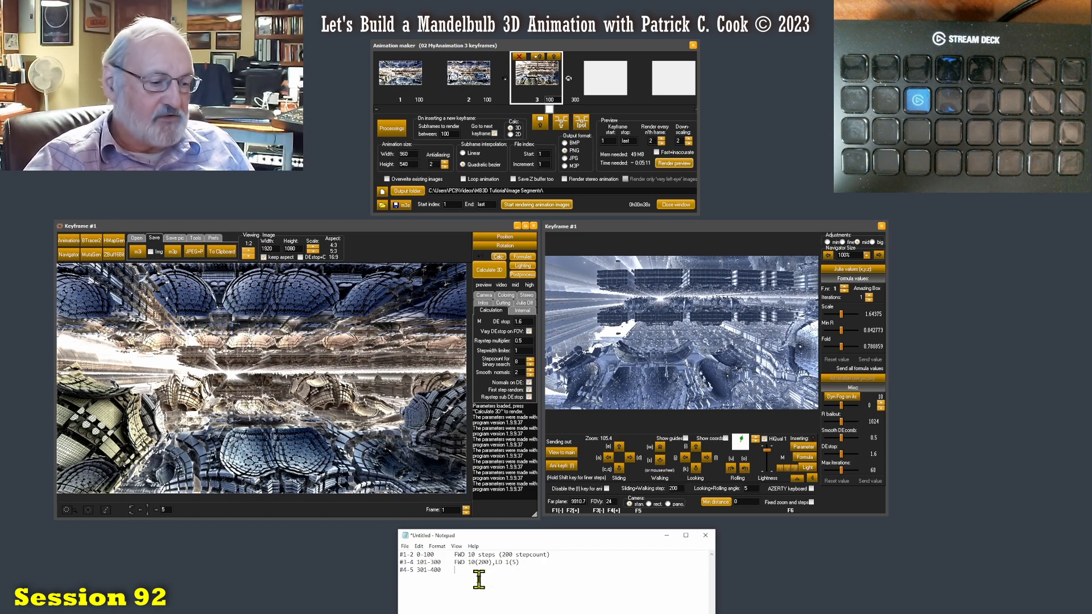
Note the tentative move "???? FWD 10(200), LD 1(5)" on the 301-400 line, checking it against the navigator's step and angle settings
type("???? FWD 10(200), LD 1(20")
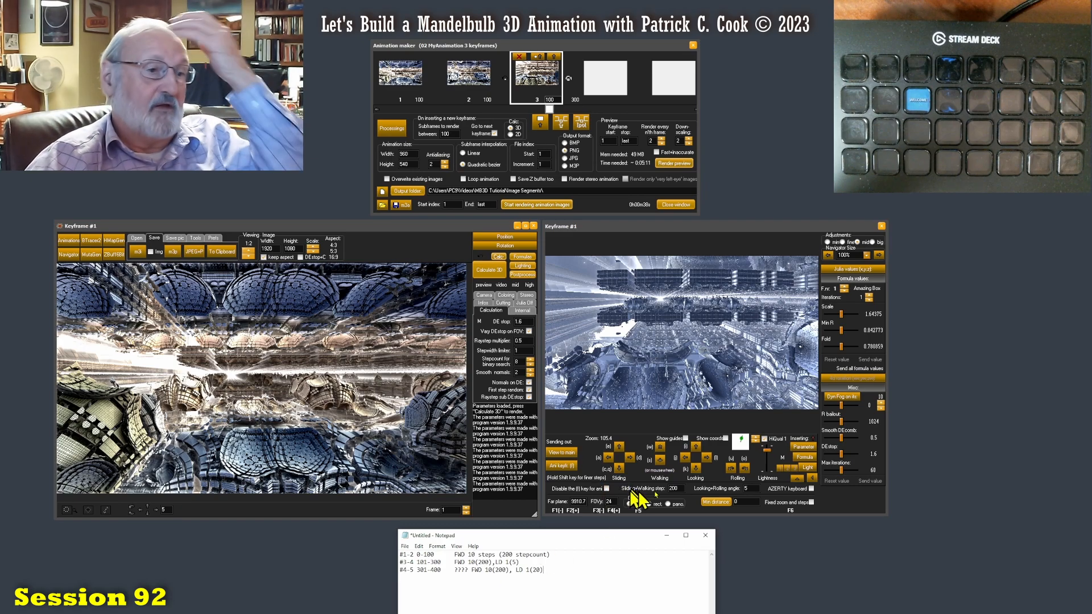
left_click(673, 489)
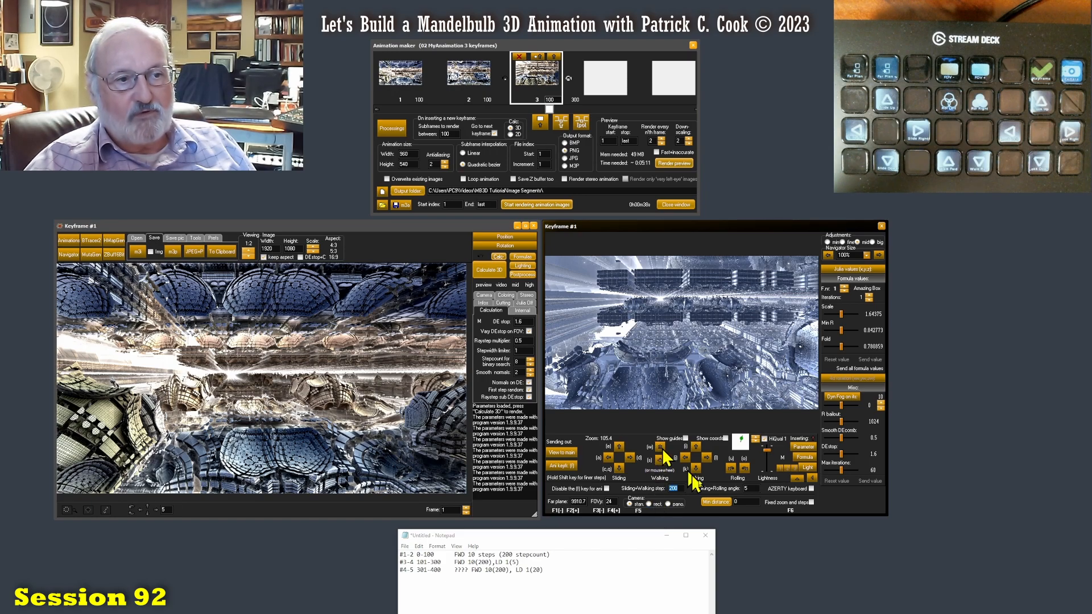
left_click(534, 571)
type("5")
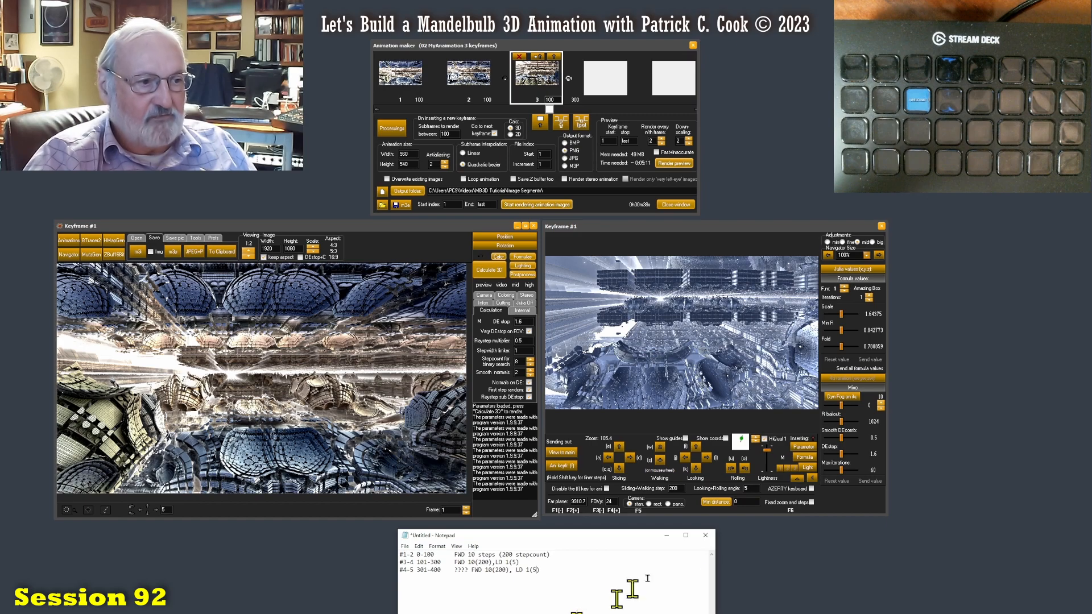
double_click(752, 488)
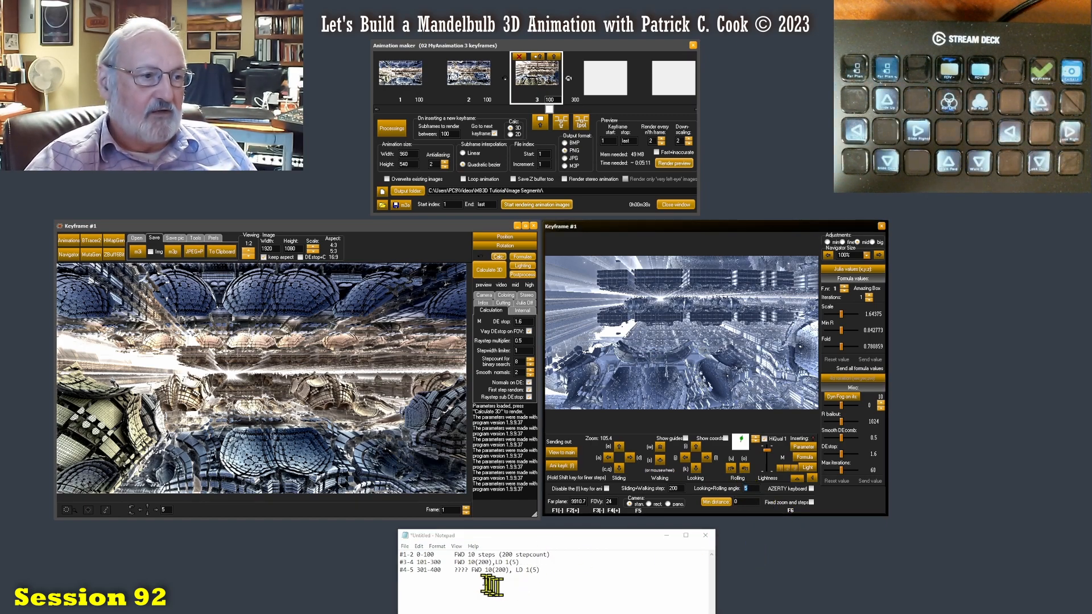
double_click(465, 571)
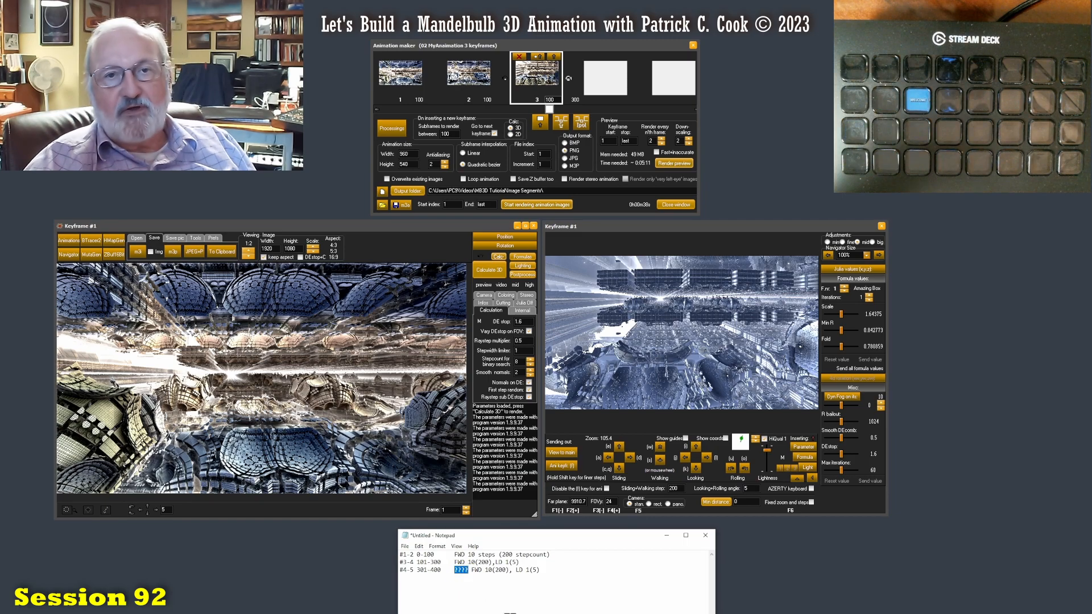
left_click(547, 573)
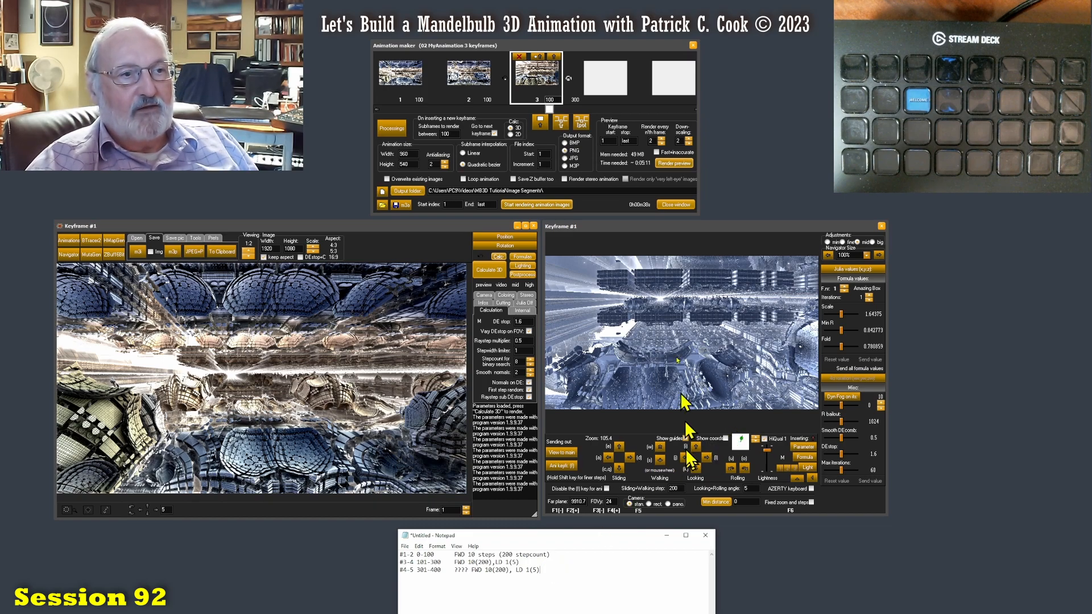
Walk the navigator camera forward repeatedly with step 200, and look down once with angle 5
left_click(685, 231)
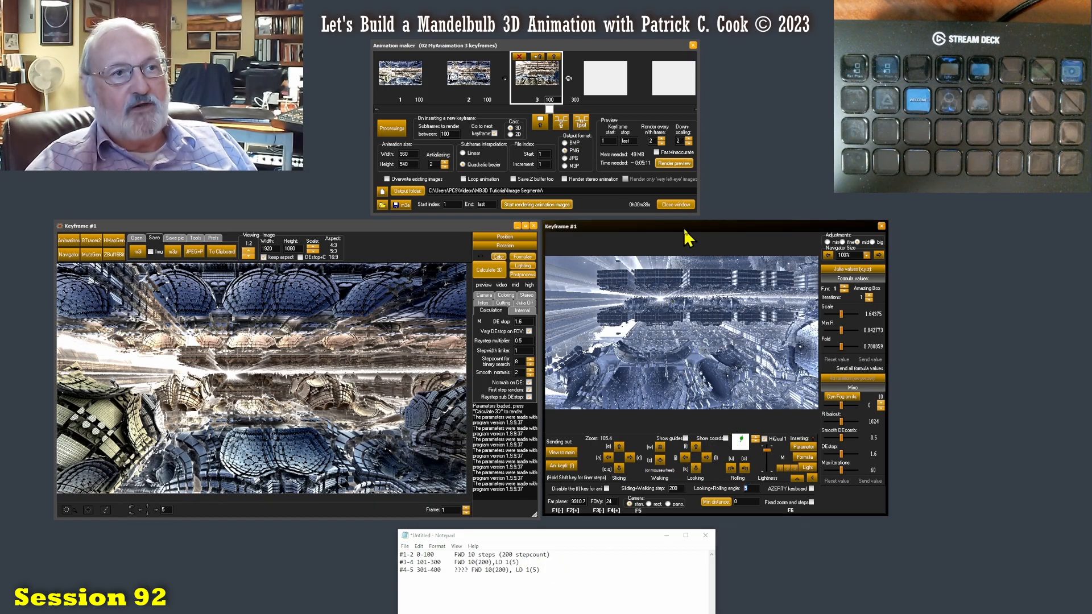
left_click(659, 445)
left_click(658, 445)
left_click(659, 446)
left_click(659, 446)
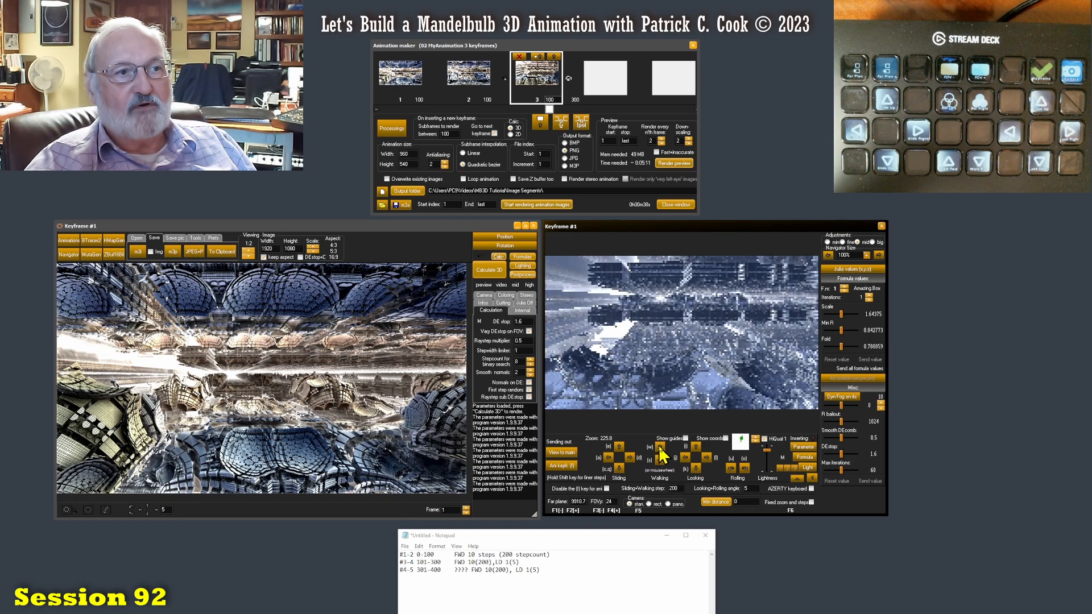
left_click(659, 445)
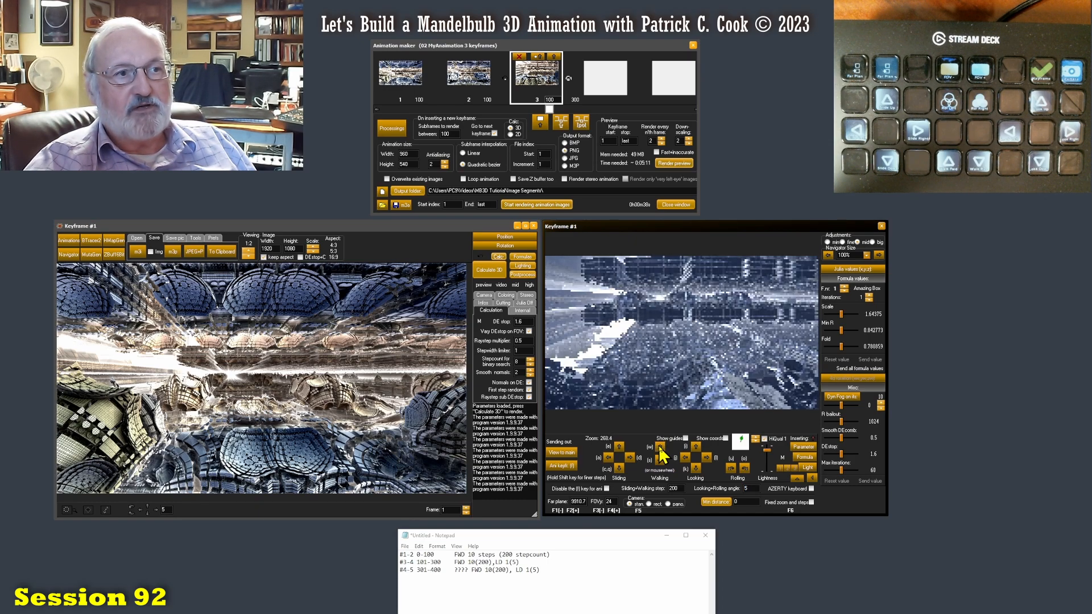
left_click(695, 469)
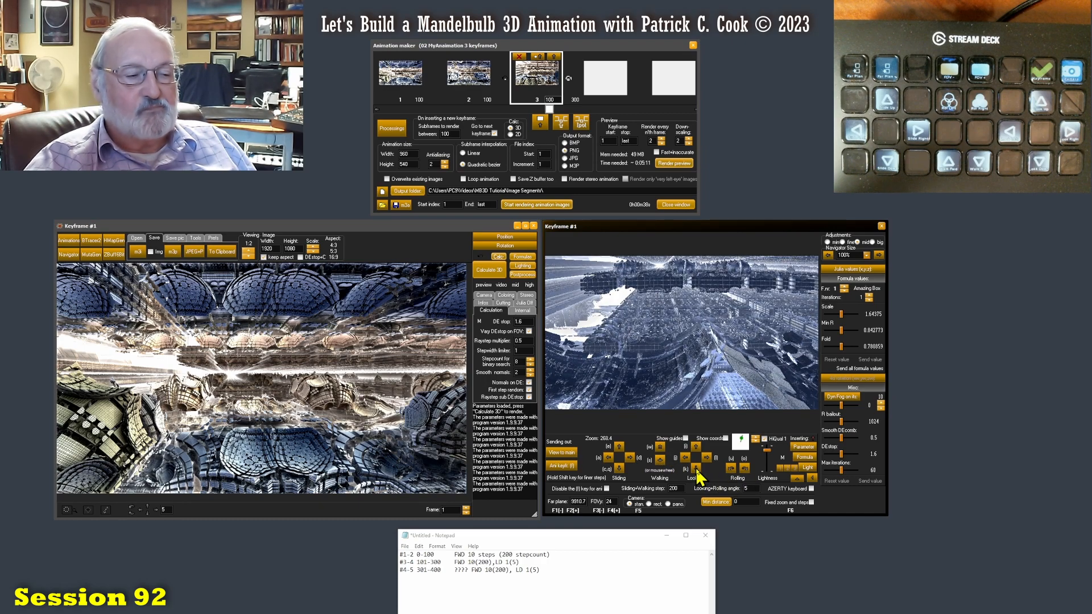
Remove the "????" and the extra space from the 301-400 note so it reads "FWD 10(200), LD 1(5)"
left_click(453, 570)
key("Delete")
key("Delete")
key("Delete")
key("Delete")
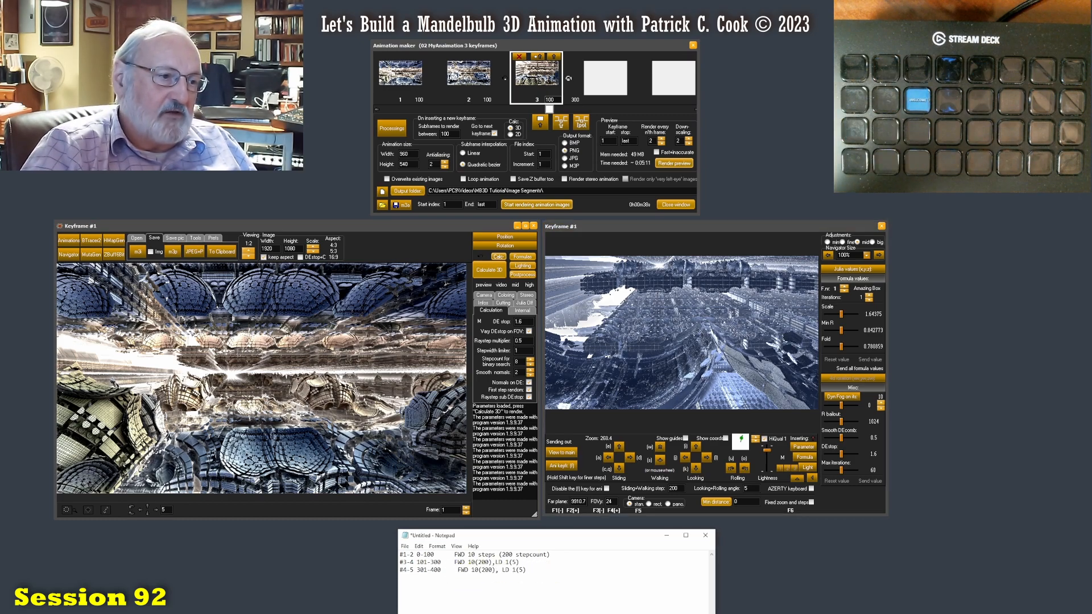
left_click(559, 561)
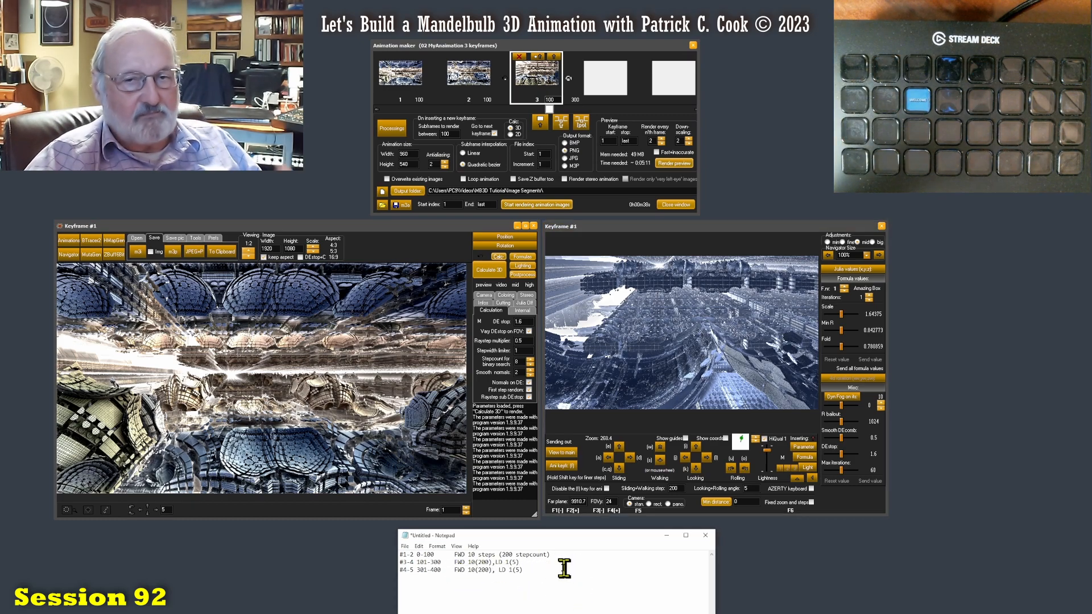
Save the notes as "Keyframe notes.txt" in the MB3D Tutorial folder under Videos
left_click(405, 547)
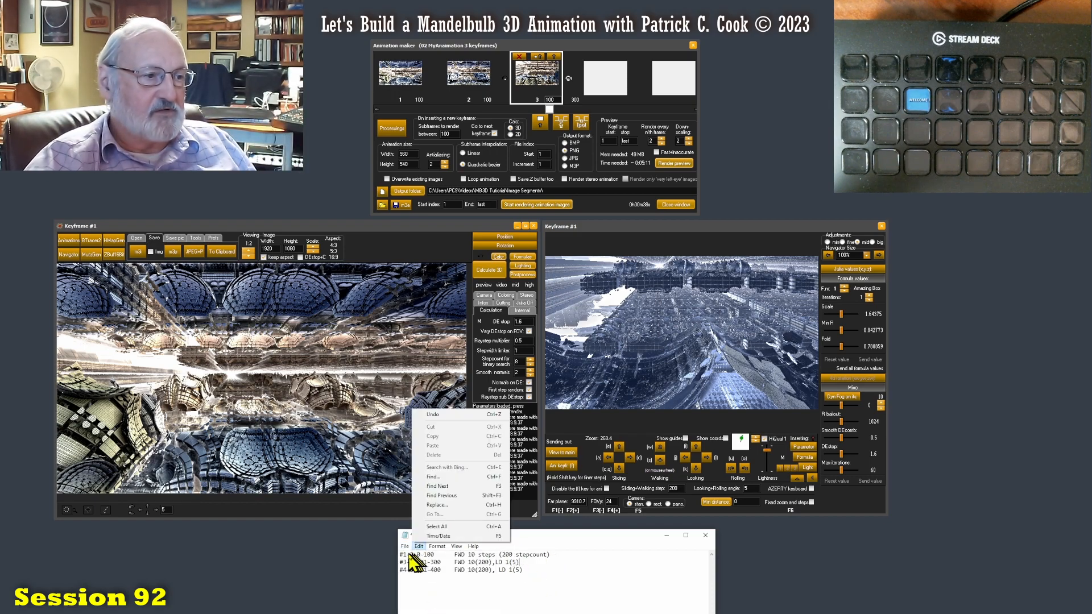
left_click(425, 594)
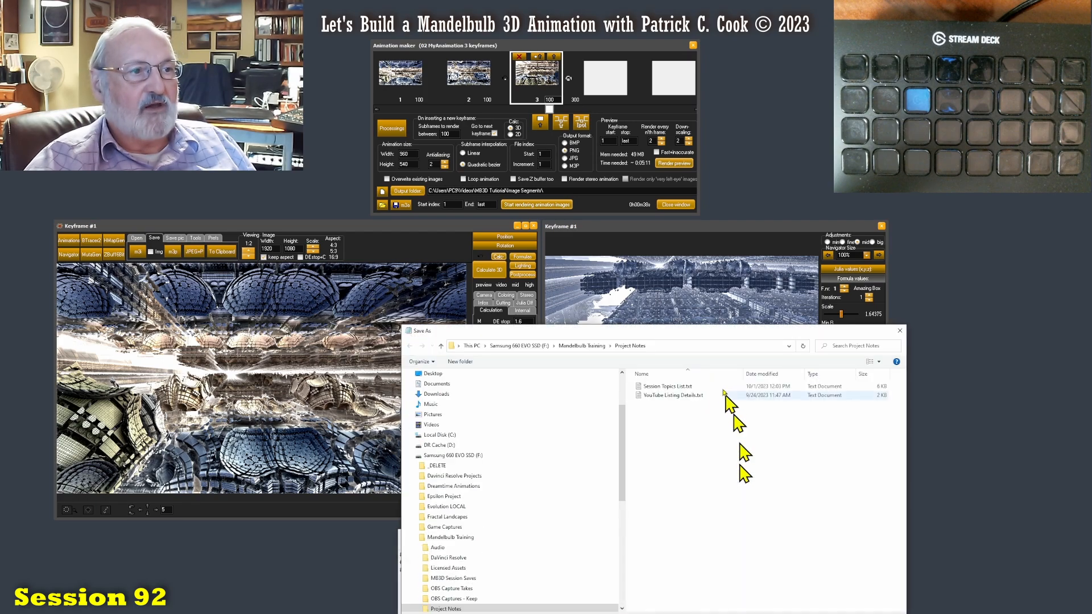
scroll(626, 438, "up", 2)
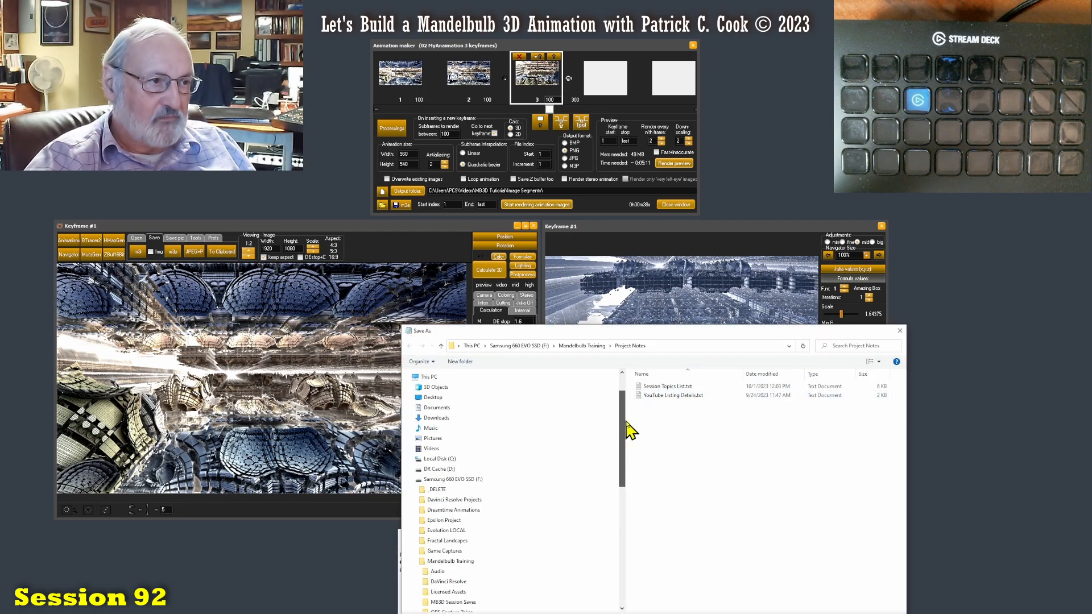
scroll(631, 426, "up", 1)
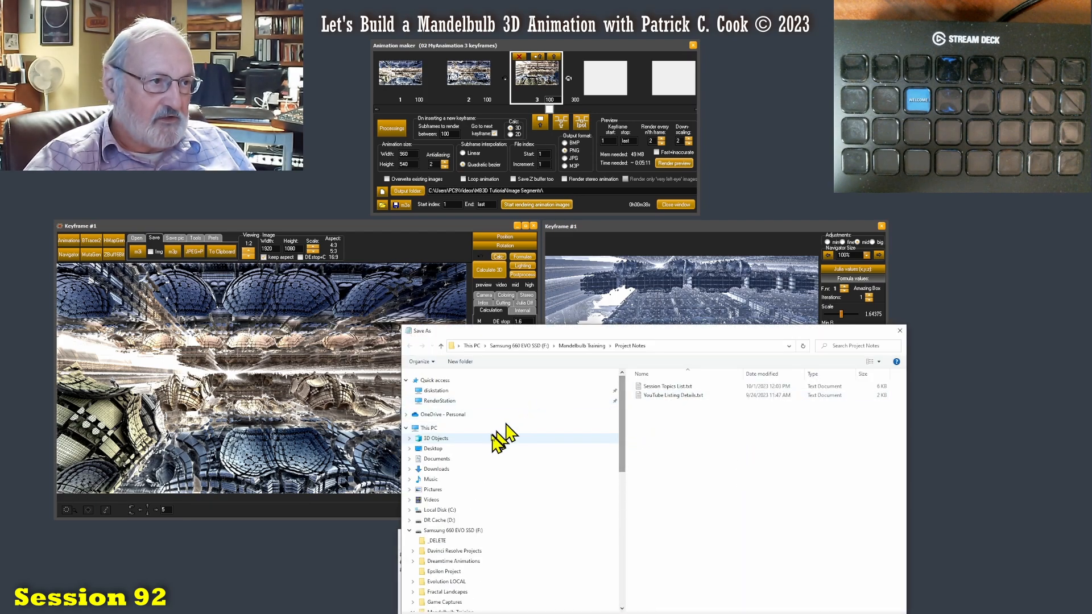
left_click(435, 490)
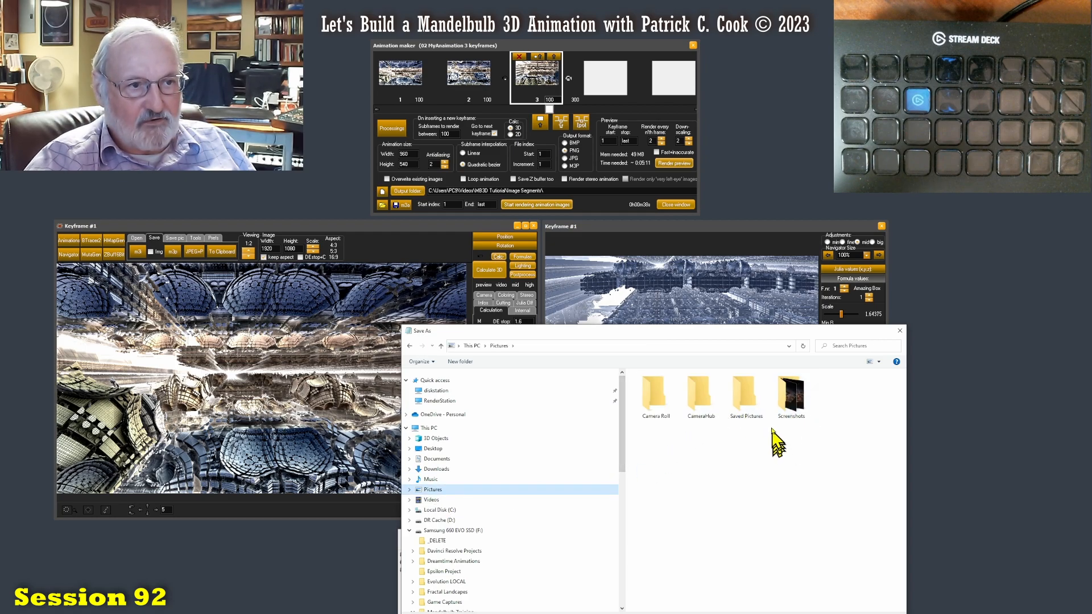
left_click(752, 399)
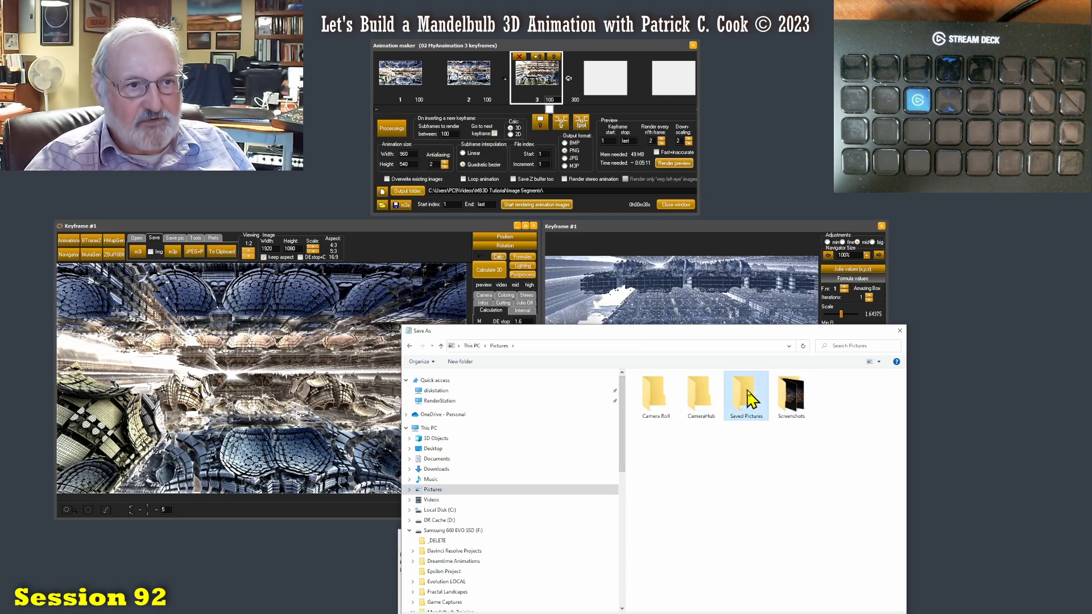
left_click(431, 500)
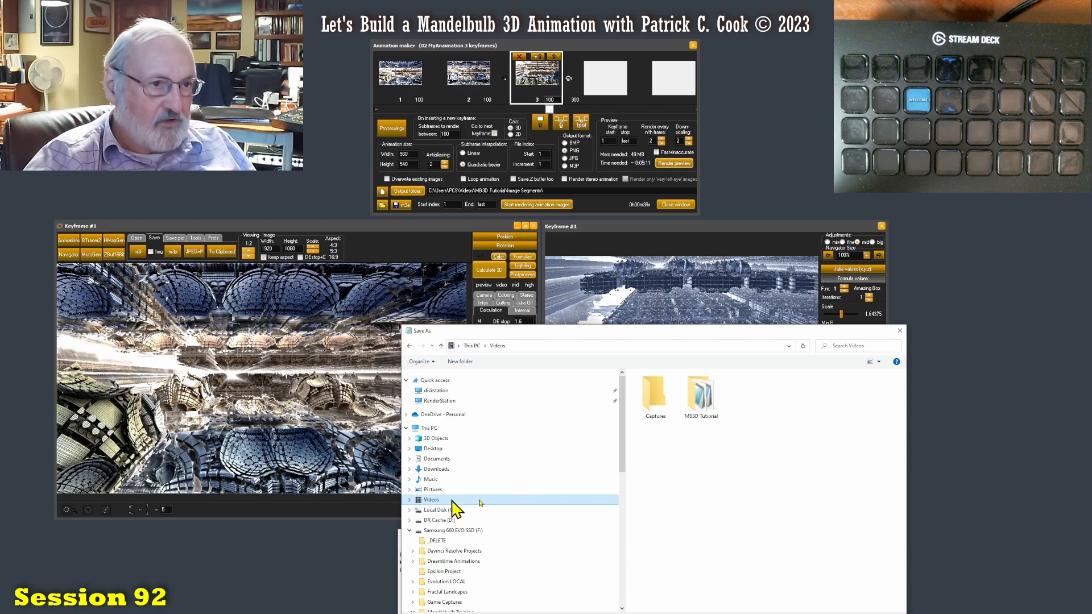
double_click(704, 401)
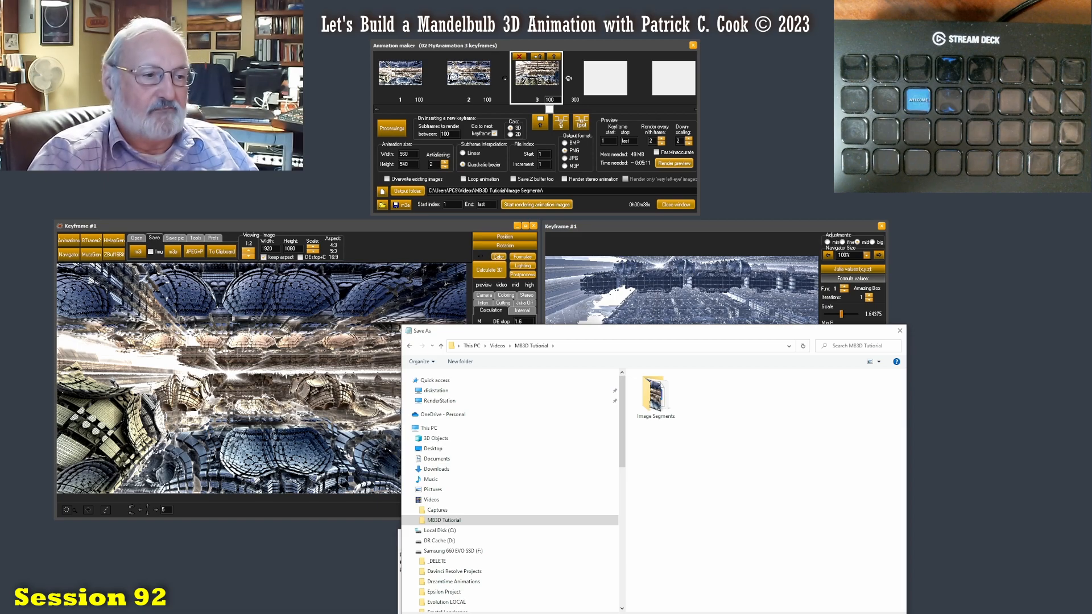
left_click(833, 613)
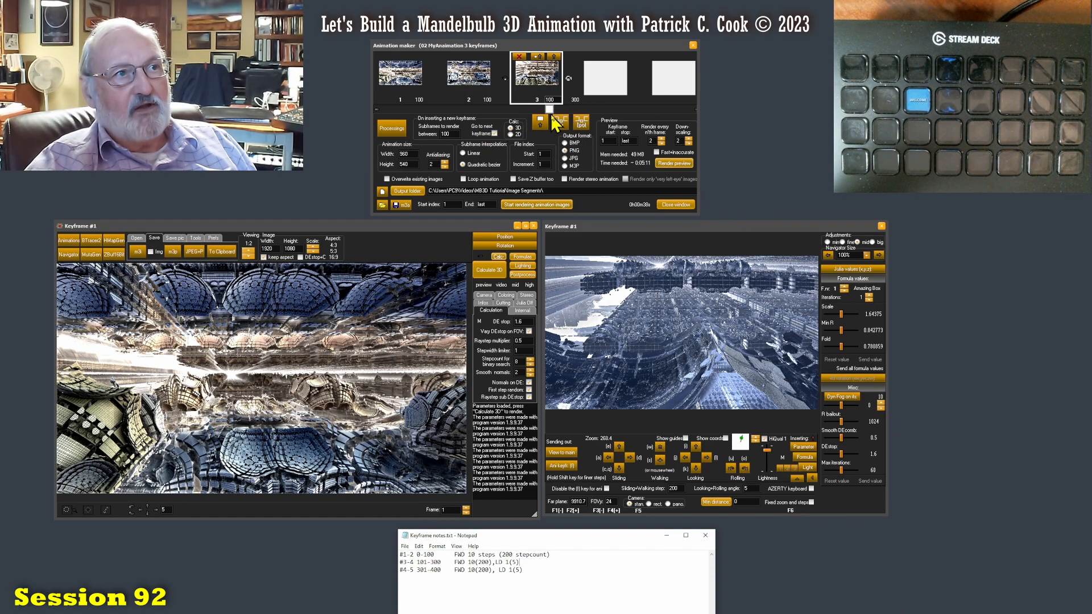
Insert the navigator's current camera view into empty keyframe 4 of the animation
left_click(574, 115)
left_click_drag(575, 109, 648, 109)
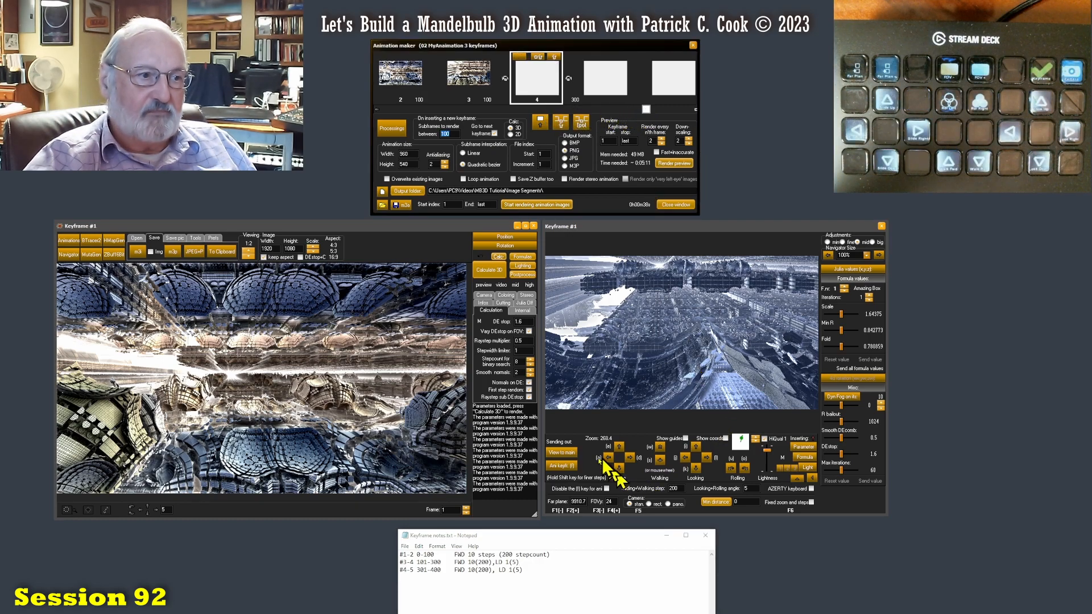
left_click(561, 465)
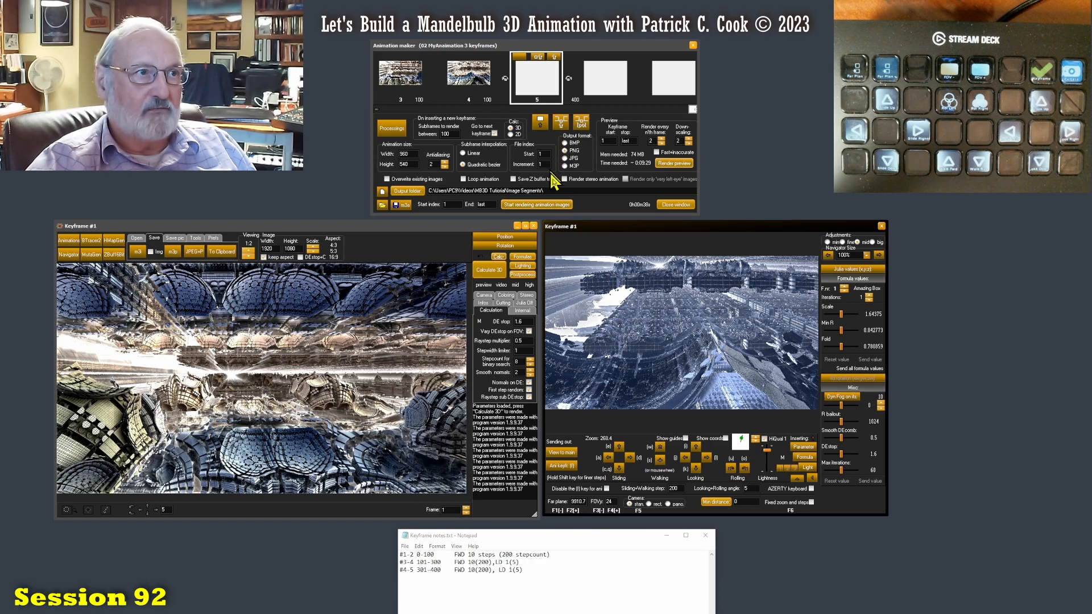
Save the animation as "02 MyAnaimation 5 keyframes.m3a" in the MB3D Tutorial folder
left_click(405, 205)
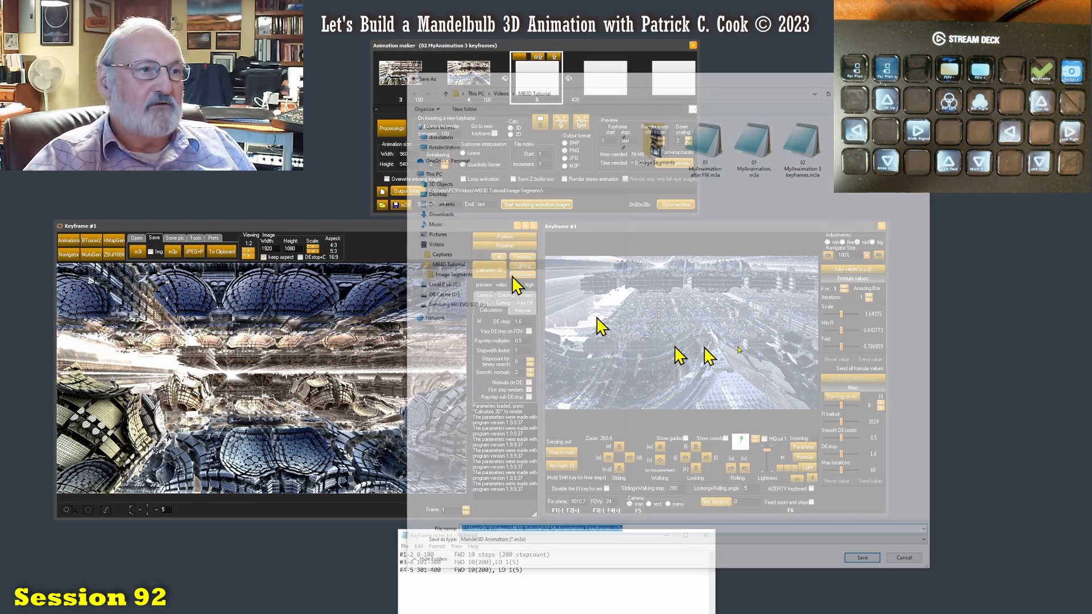
left_click(805, 145)
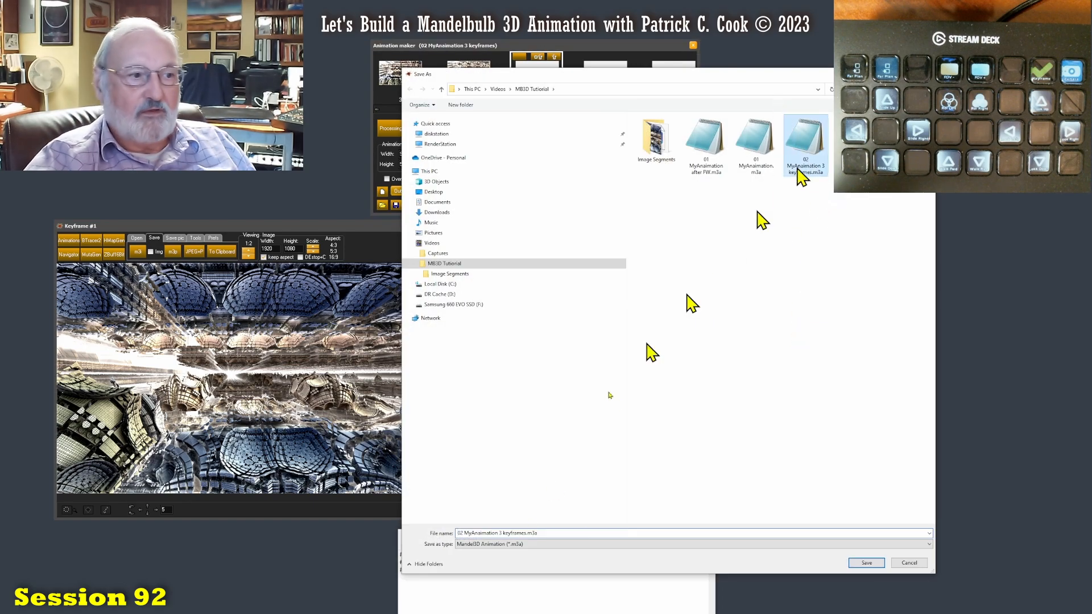
left_click(515, 533)
left_click(504, 533)
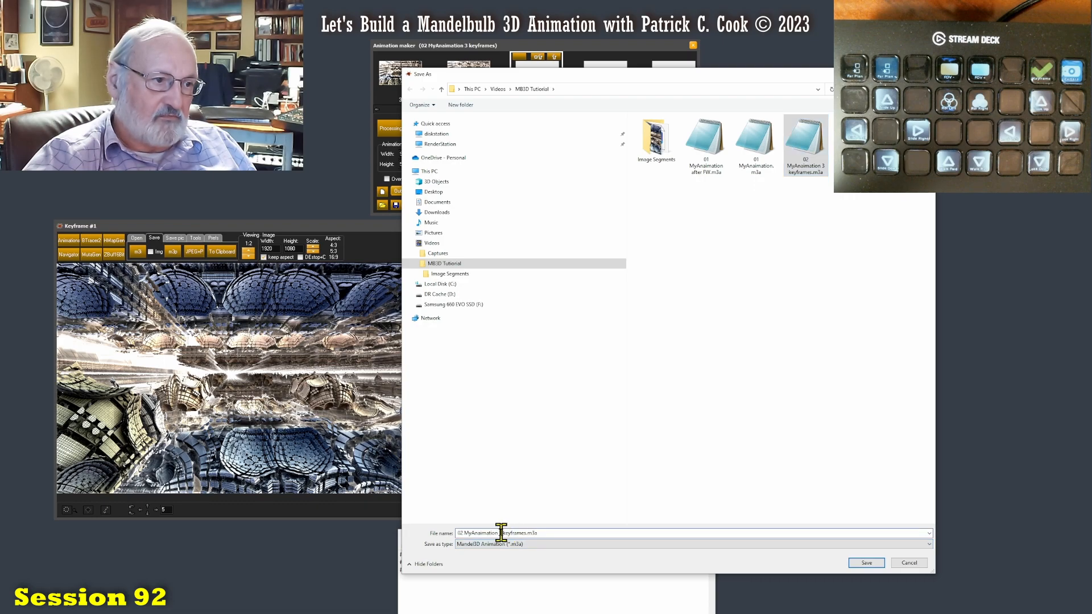
key("BackSpace")
type("5")
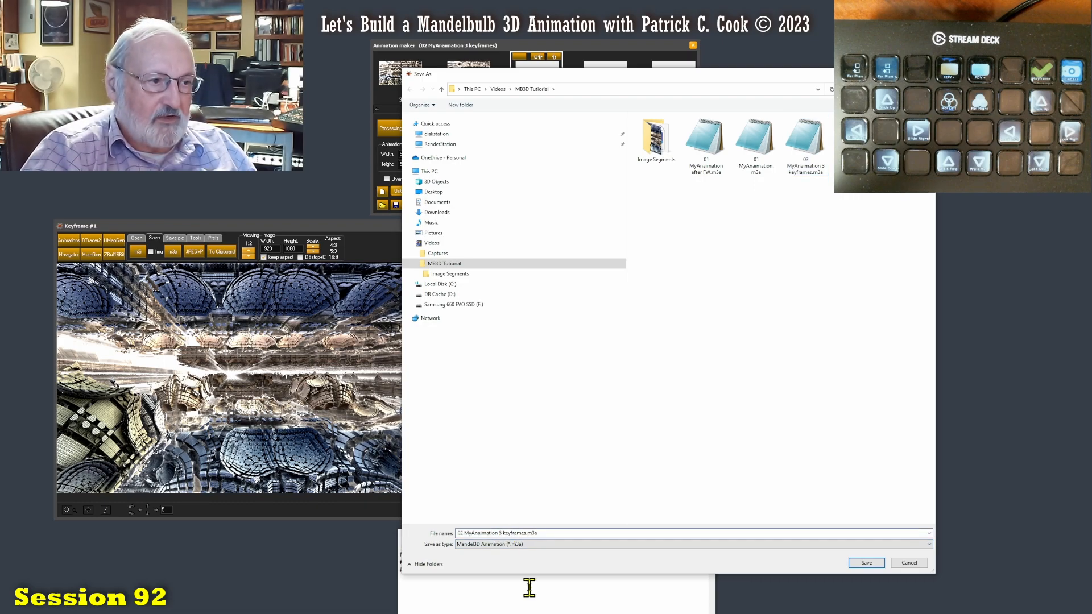
left_click(867, 563)
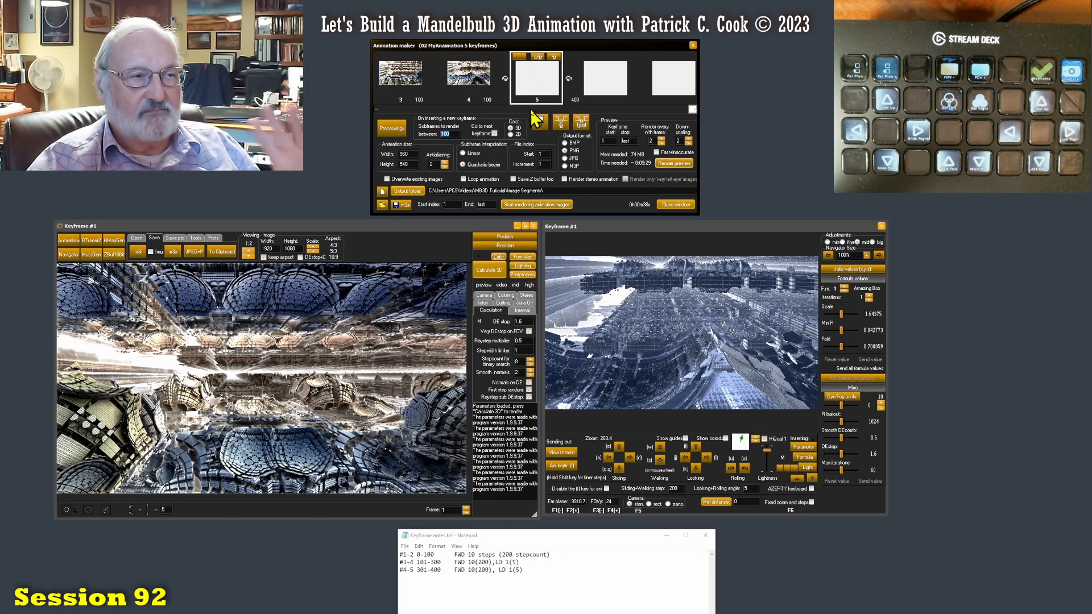
Check keyframe 4 in the animation strip and review the three lines of keyframe notes
left_click_drag(694, 110, 644, 109)
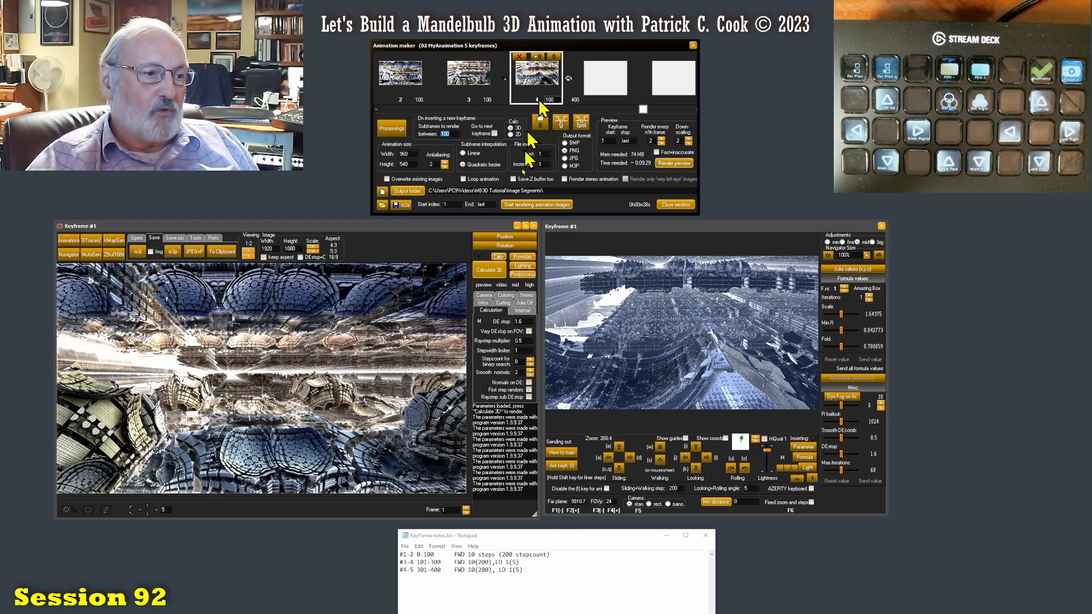
left_click(532, 575)
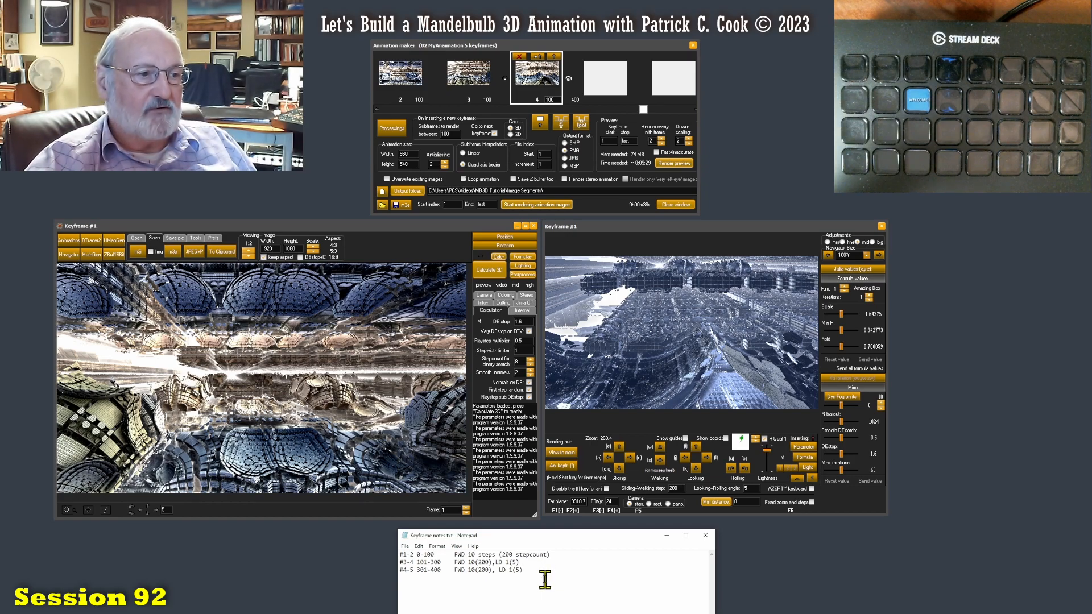
left_click_drag(533, 572, 360, 543)
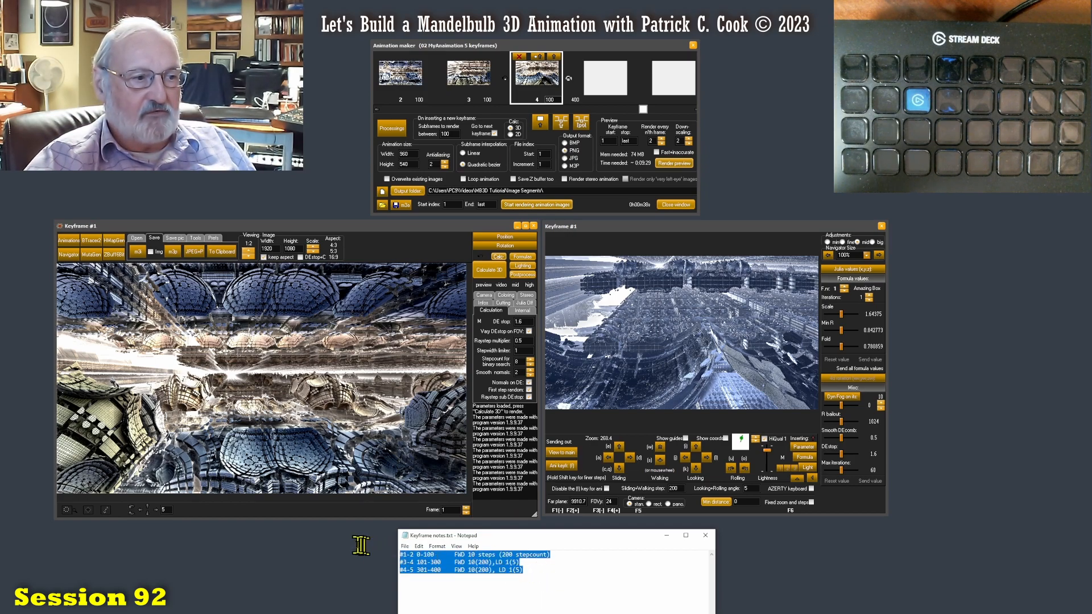
left_click(568, 567)
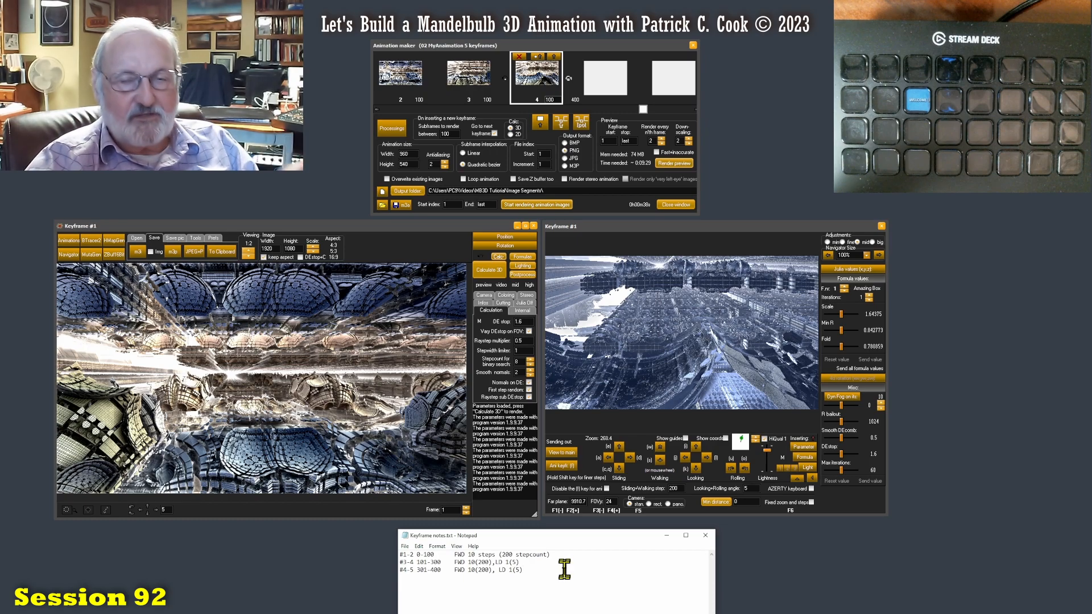